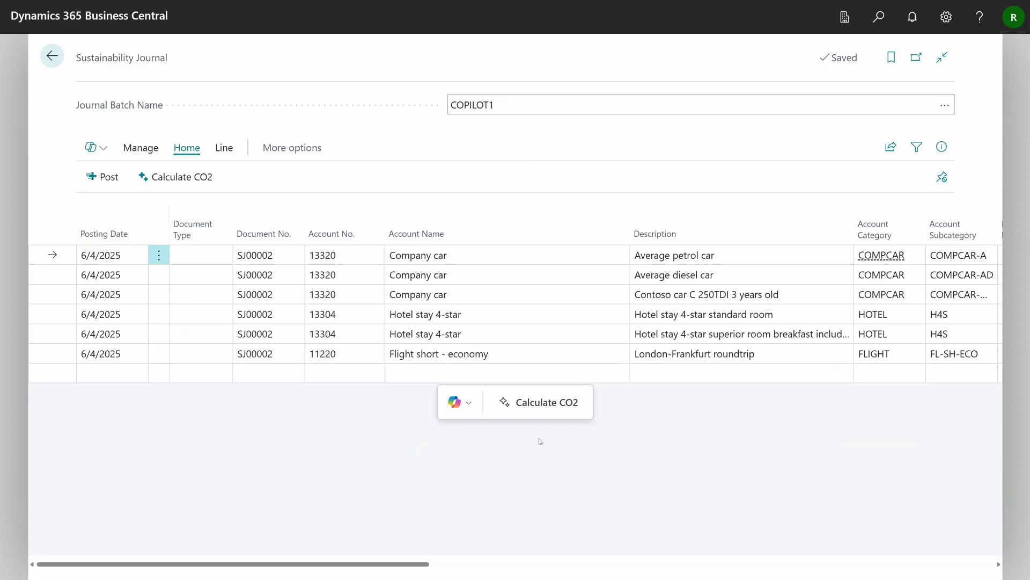
- Calculate CO2 for the COPILOT1 journal lines with Copilot and inspect the emission sources proposed for the three company car lines
left_click(543, 417)
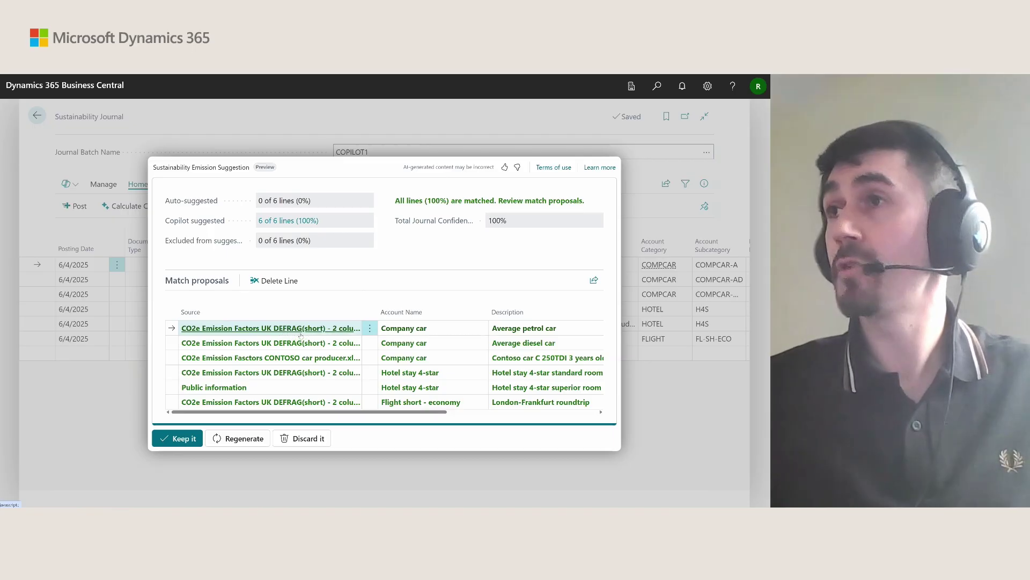
left_click(281, 330)
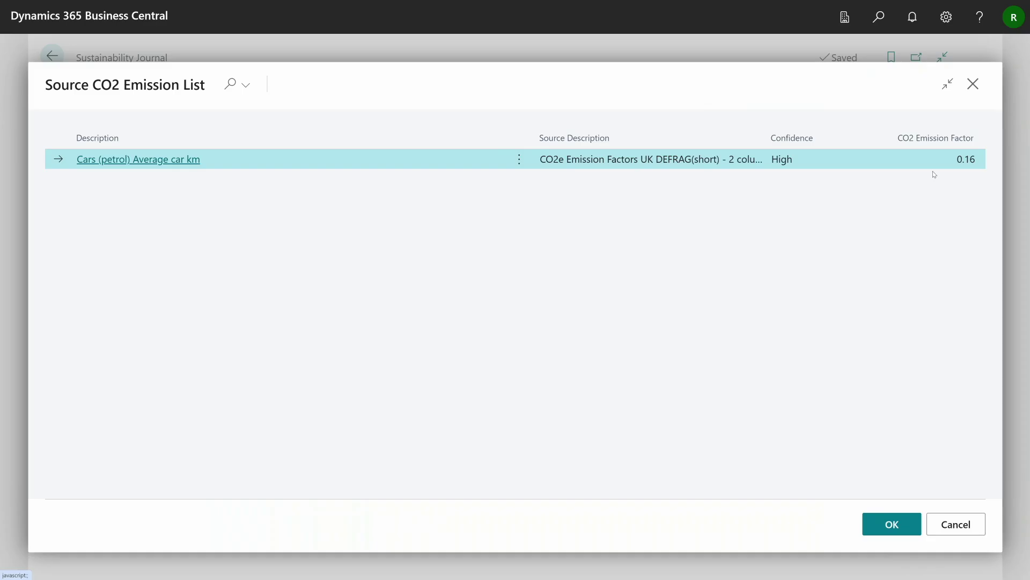
left_click(955, 524)
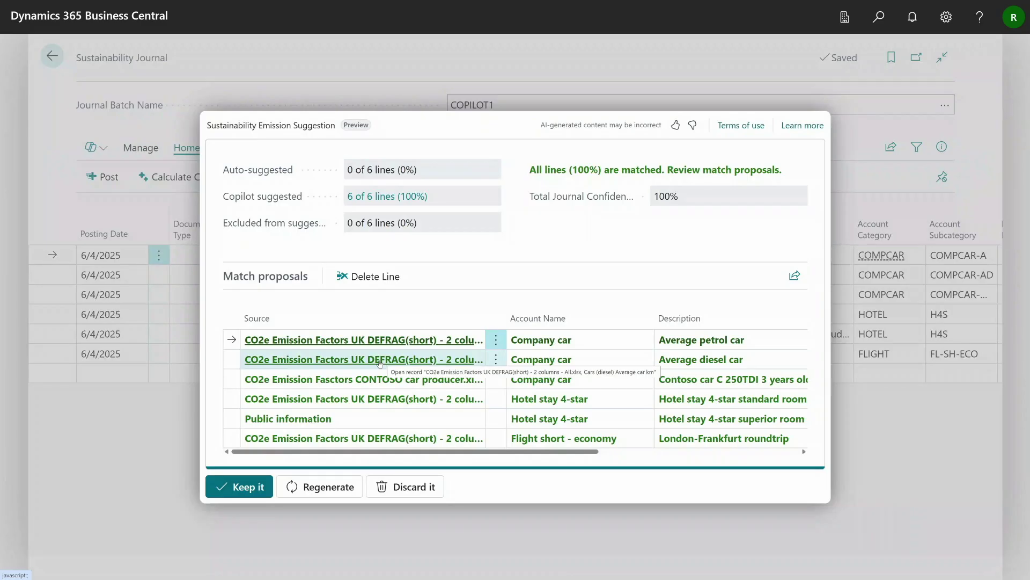
left_click(380, 363)
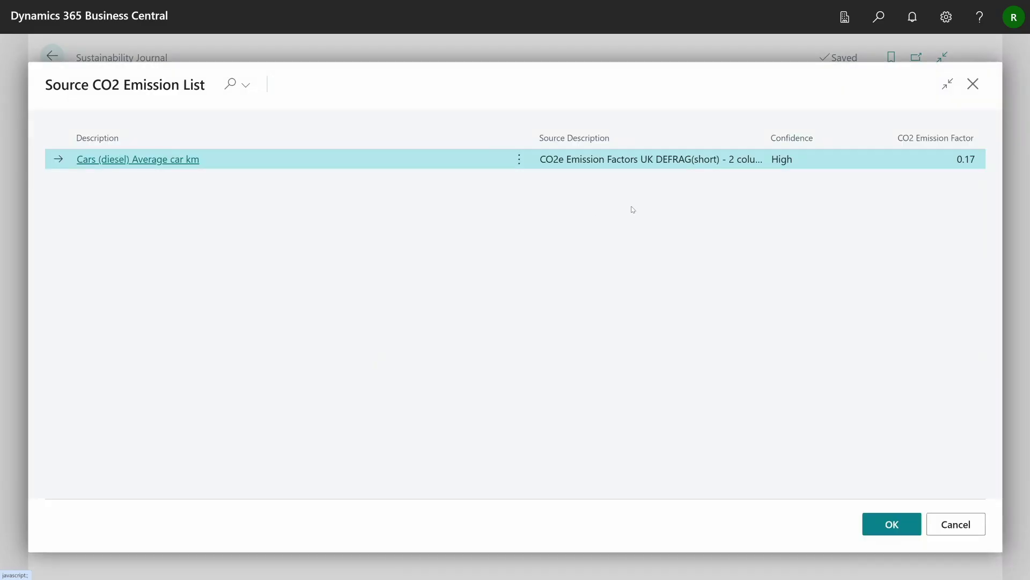
left_click(952, 530)
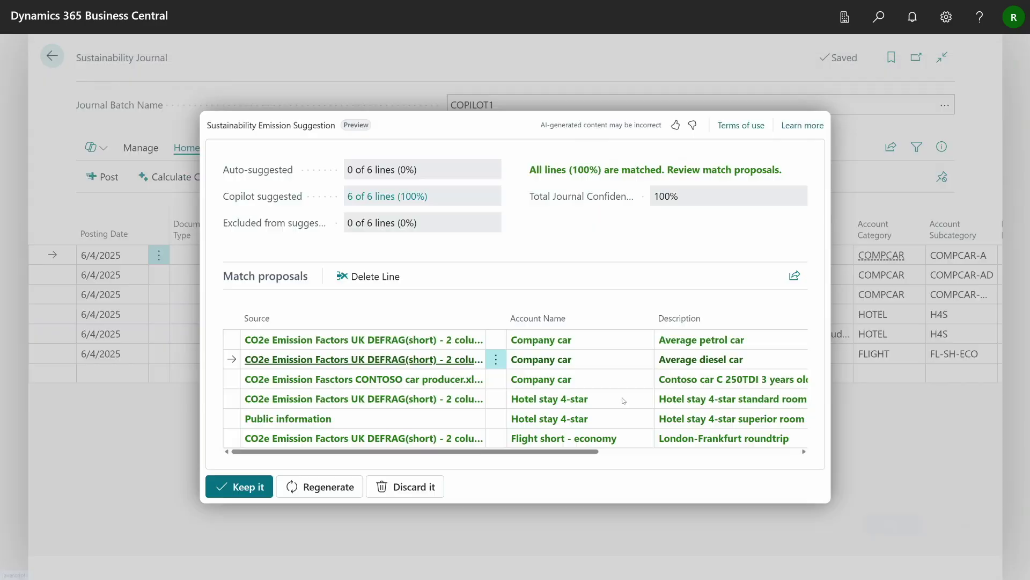
left_click(396, 384)
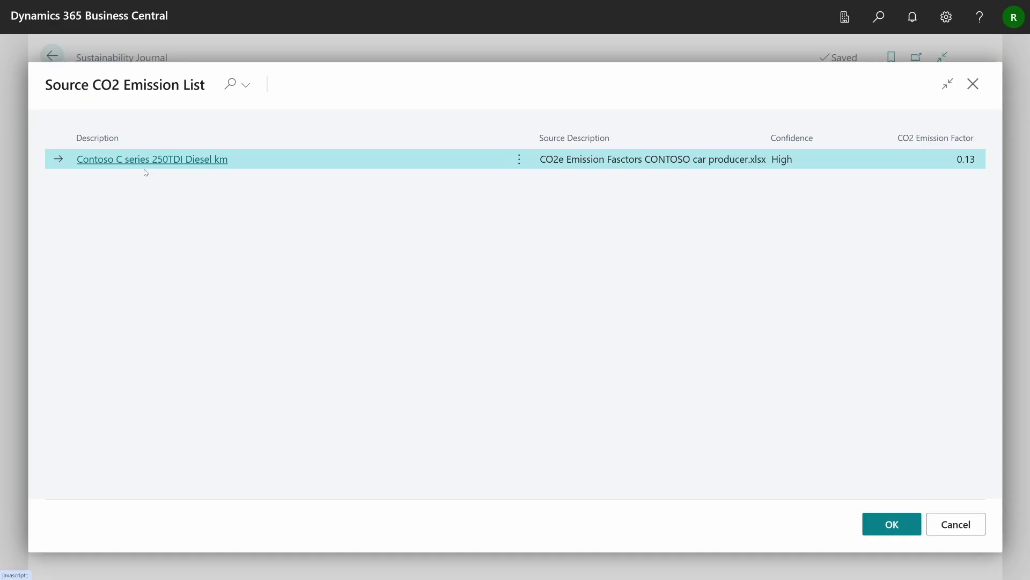
left_click(956, 523)
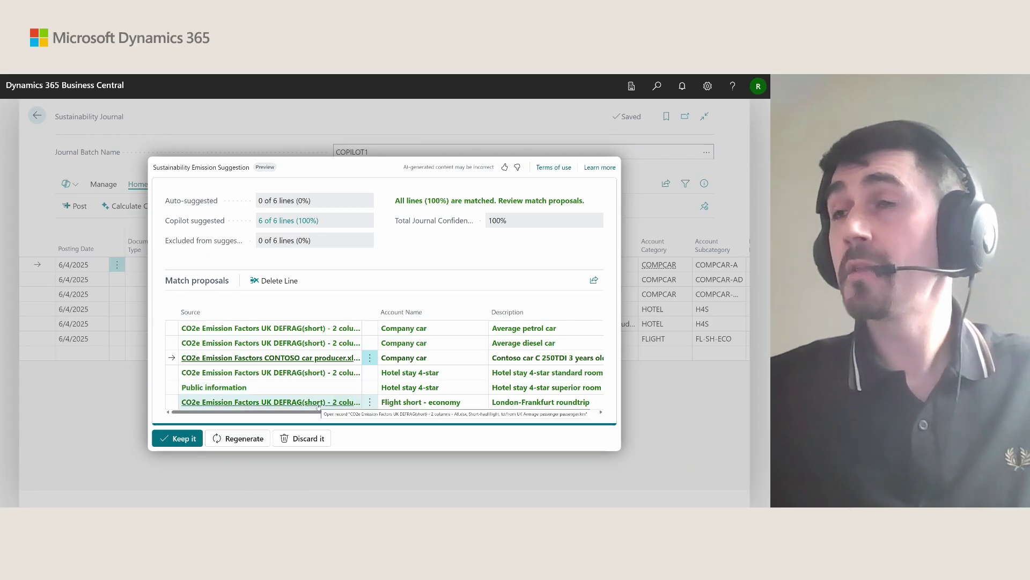
- Inspect the London-Frankfurt flight proposal's emission source and review the proposals' CO2 emissions and number of warnings
left_click(319, 404)
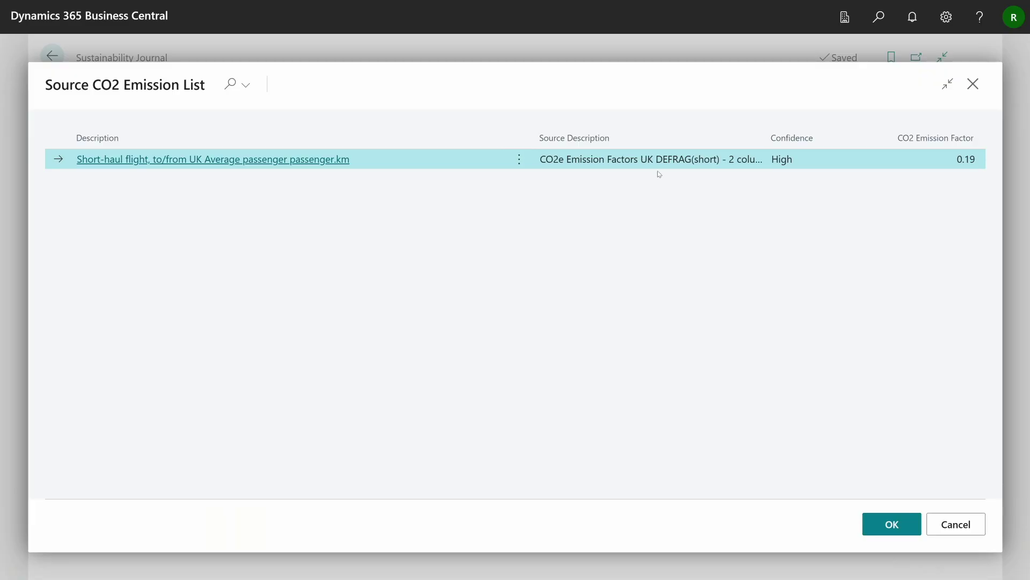
left_click(952, 524)
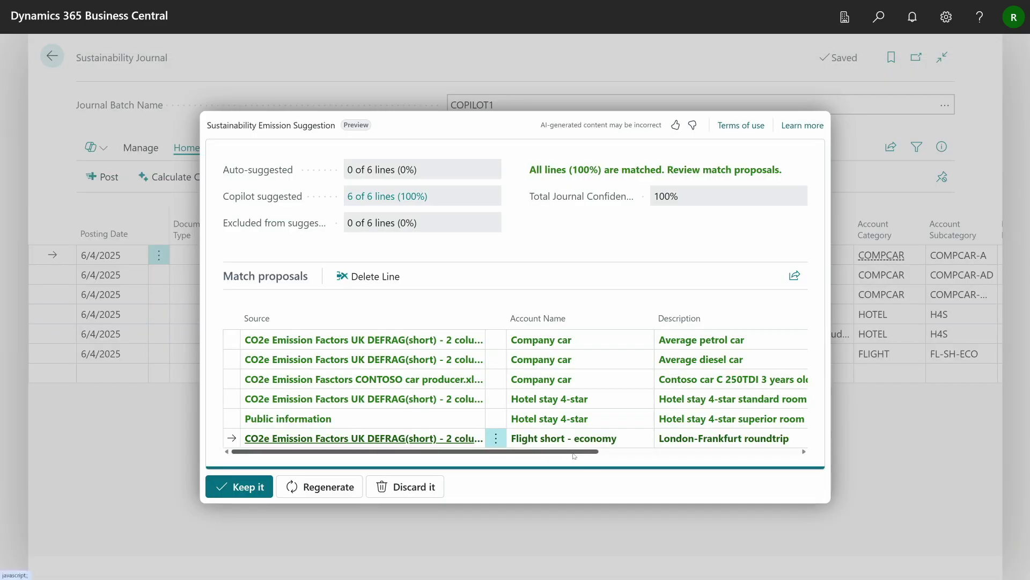
left_click_drag(570, 454, 772, 442)
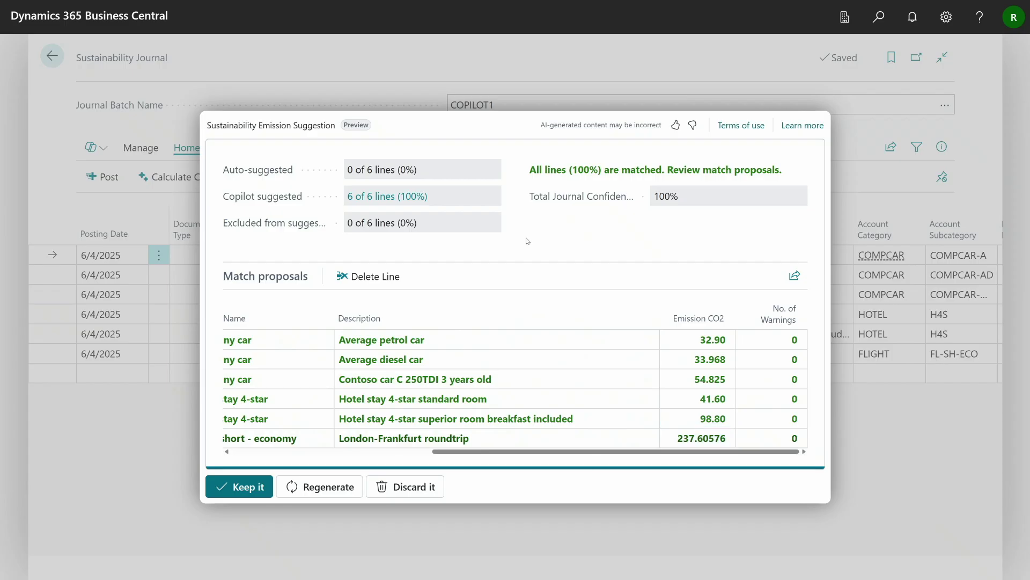
- Review Copilot's emission calculation explanations for the standard hotel room and London-Frankfurt roundtrip lines
left_click(397, 196)
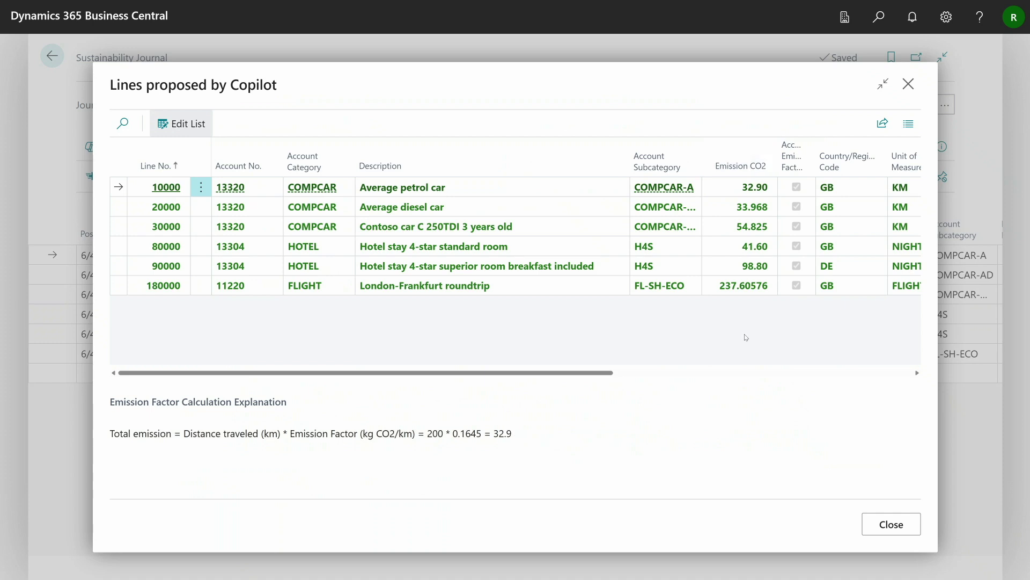
left_click(532, 250)
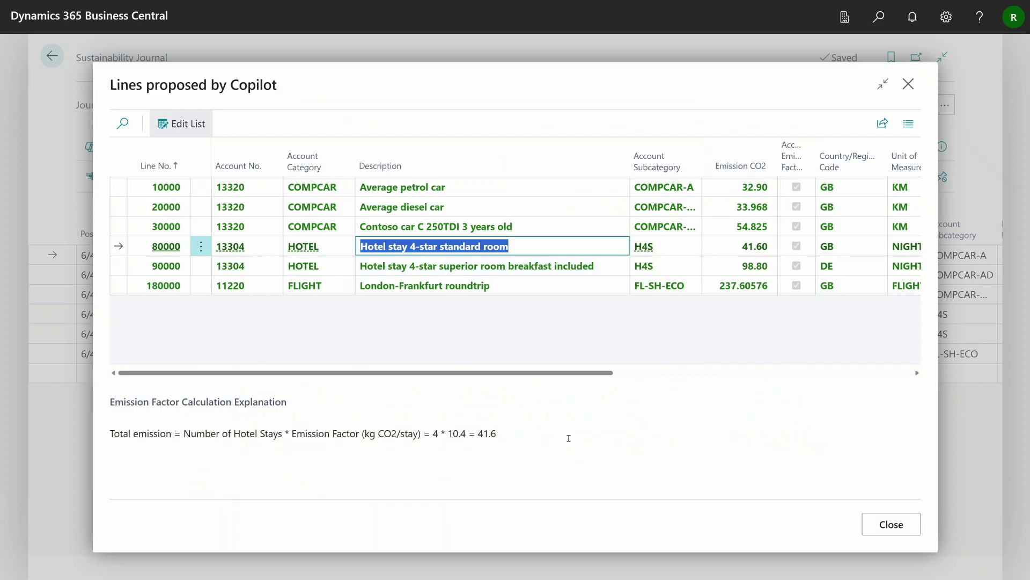
left_click(569, 438)
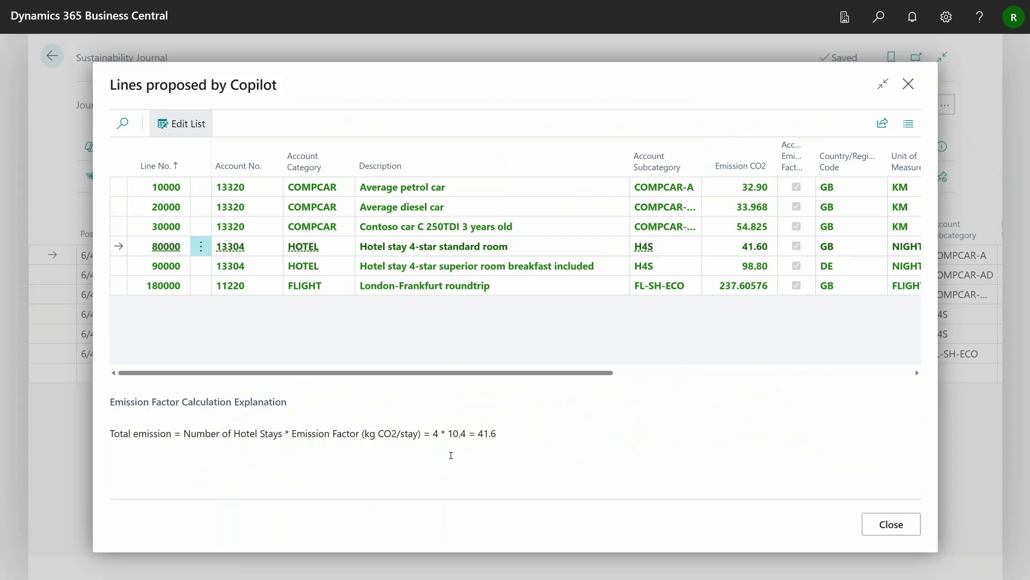
left_click(511, 286)
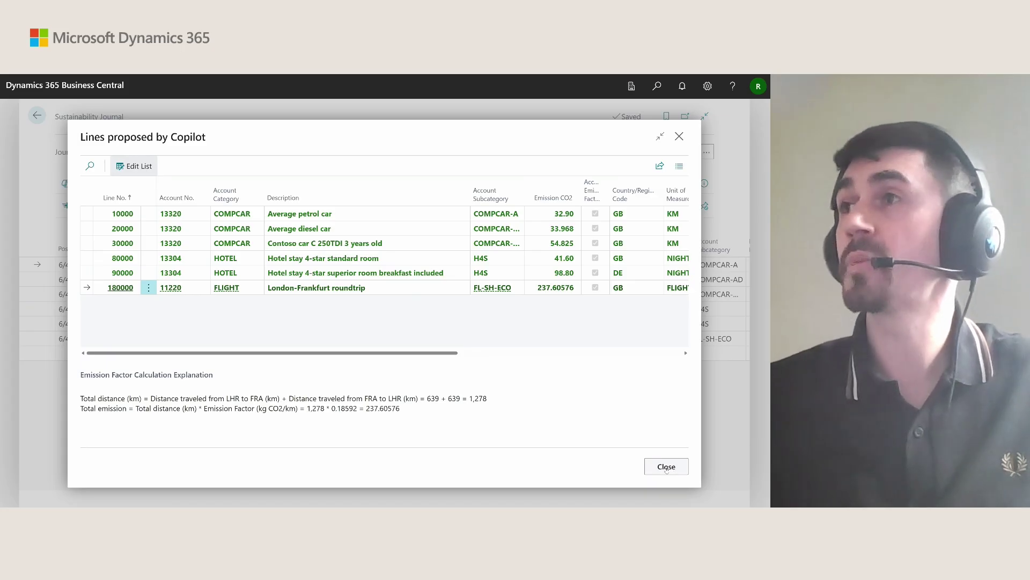
left_click(666, 467)
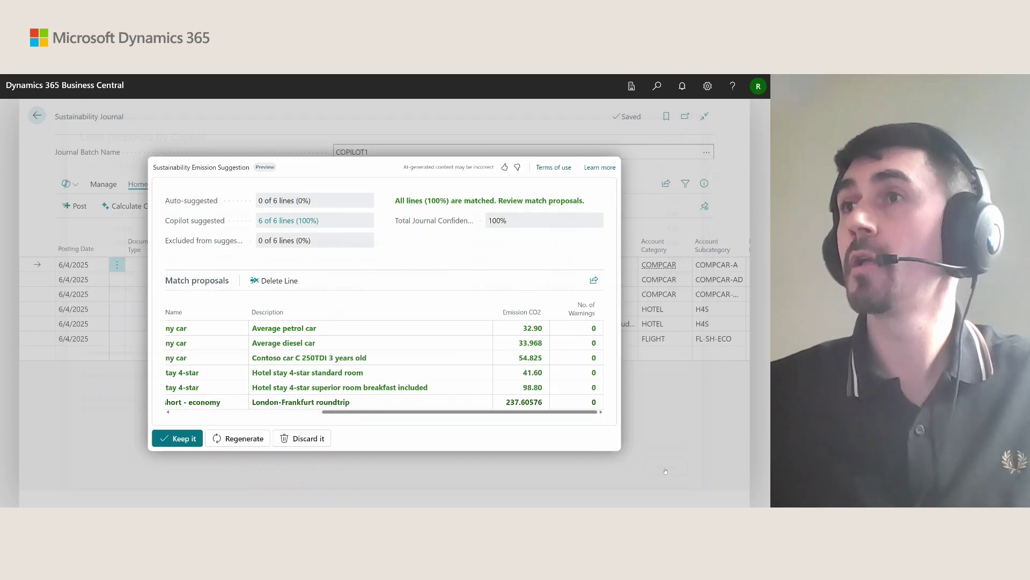
- Keep Copilot's suggestions for the COPILOT1 batch and check the CO2 emissions filled into the journal lines
left_click(198, 435)
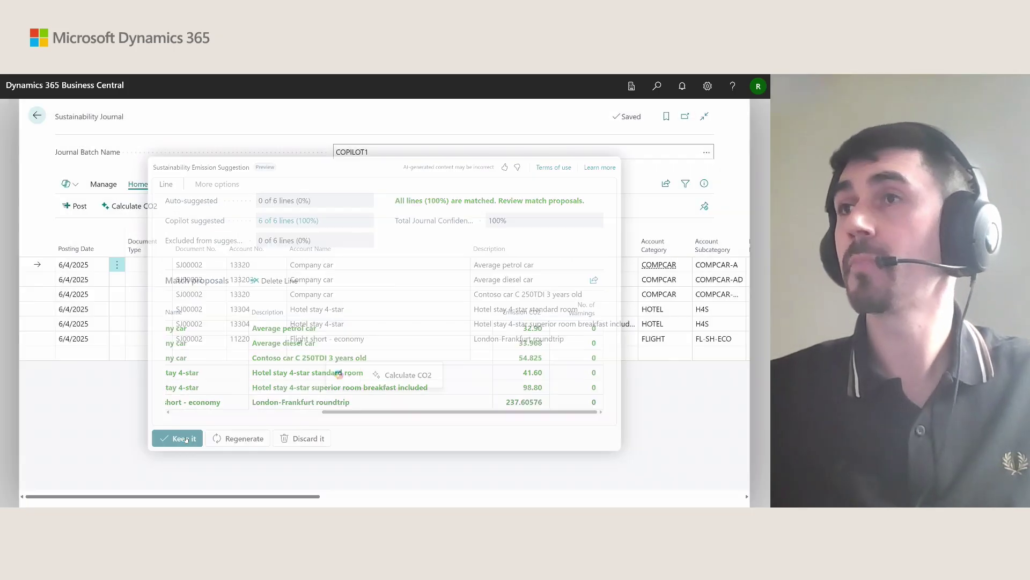
left_click_drag(297, 498, 478, 498)
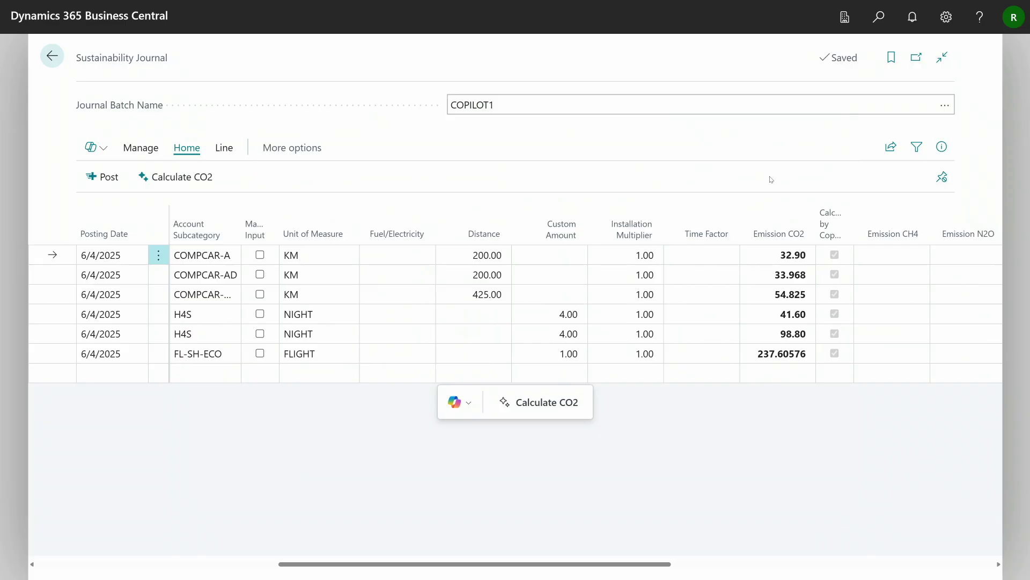
- Switch the sustainability journal to the COPILOT2 batch
left_click(945, 106)
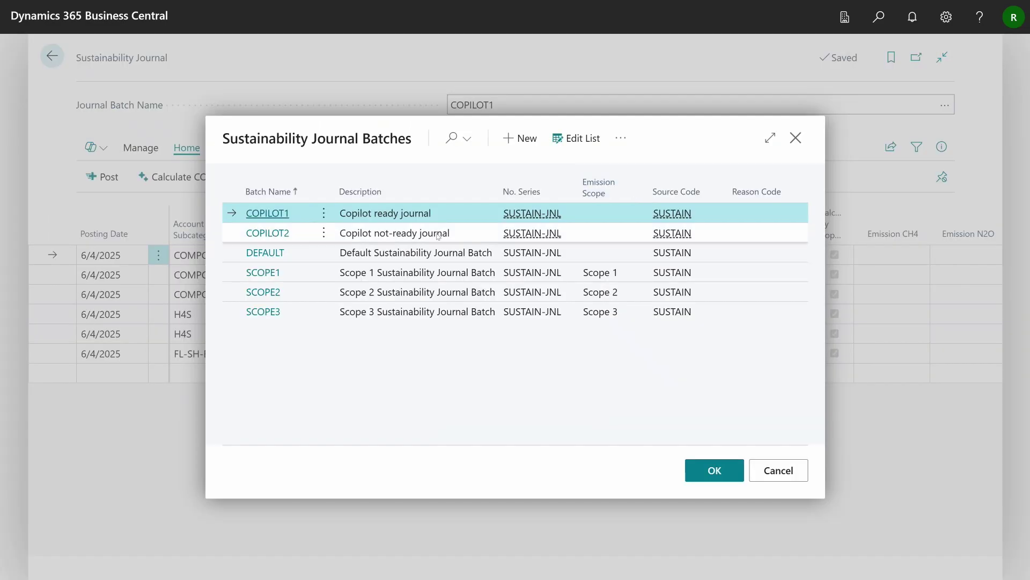
left_click(439, 234)
left_click(717, 471)
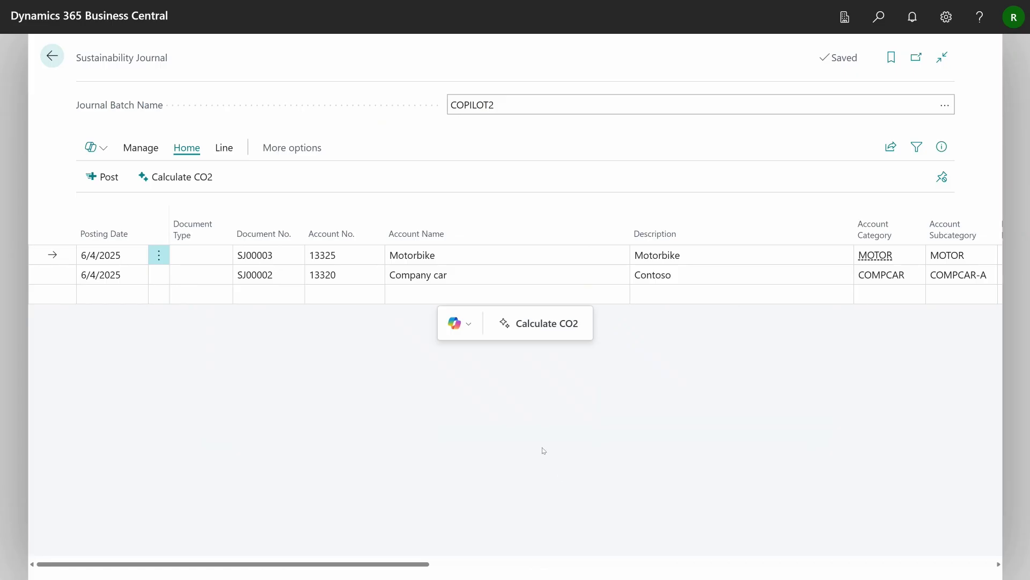
- Calculate CO2 for the COPILOT2 journal lines with Copilot and read the warning on the motorbike proposal
left_click(545, 325)
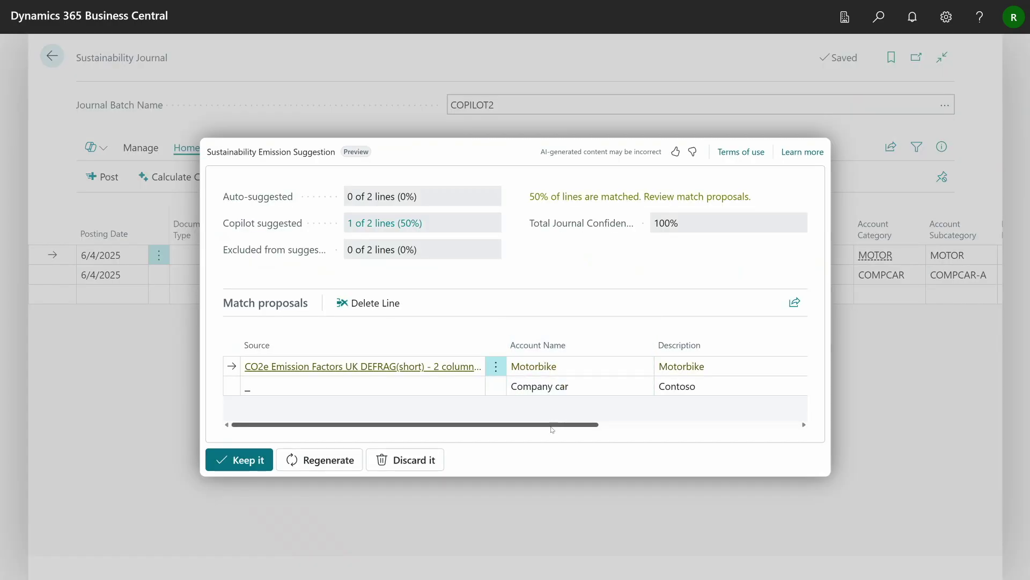
left_click_drag(550, 428, 757, 428)
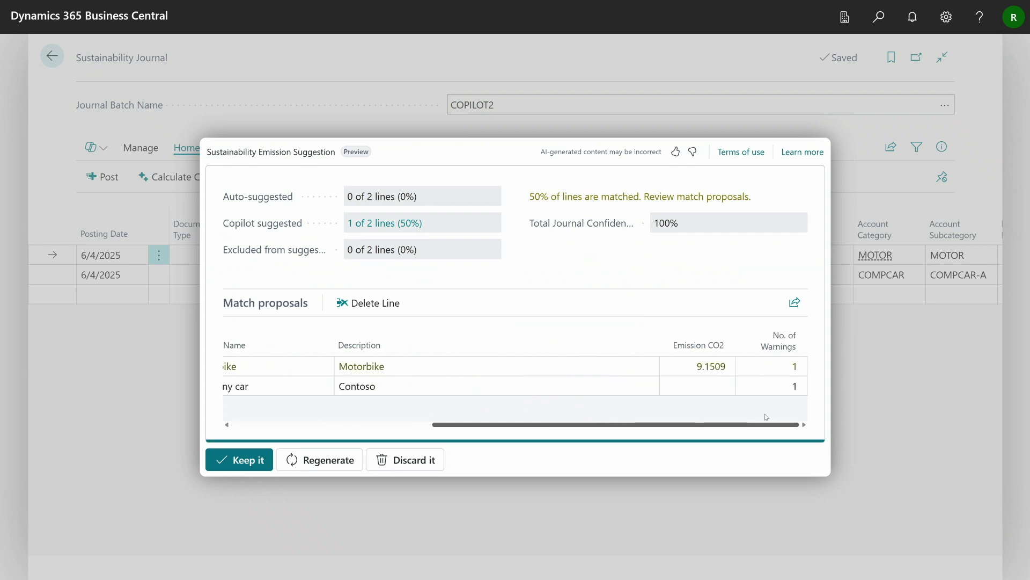
left_click(794, 368)
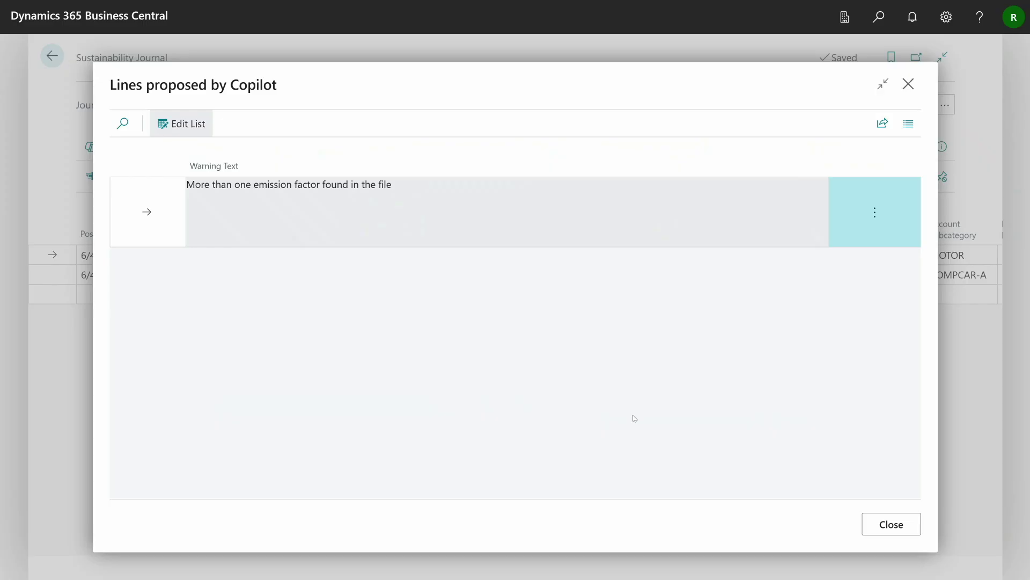
left_click(891, 525)
- Examine the alternative emission factors in the motorbike proposal's source list, including Motorbike Medium km
left_click_drag(677, 428, 478, 424)
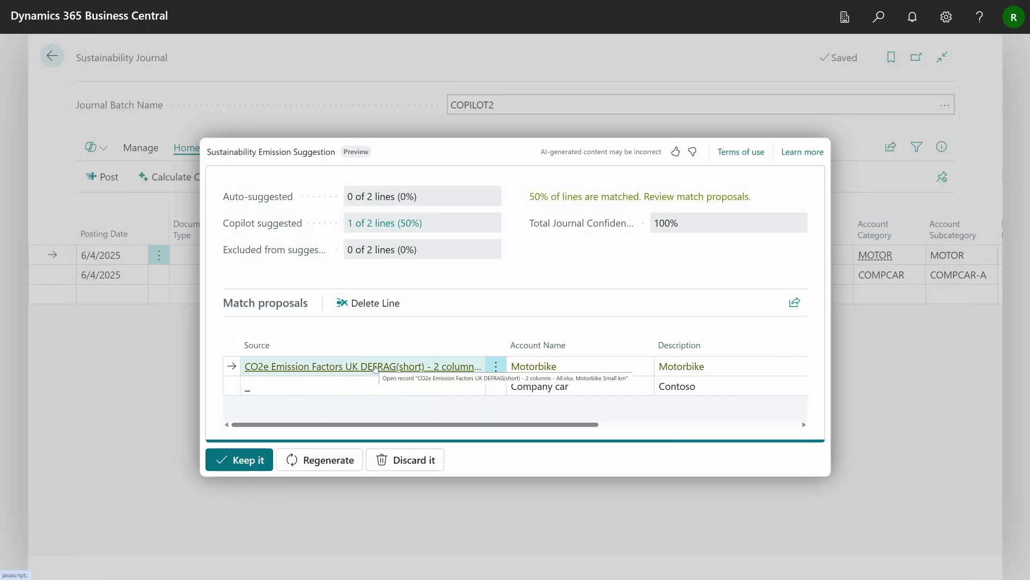
left_click(385, 368)
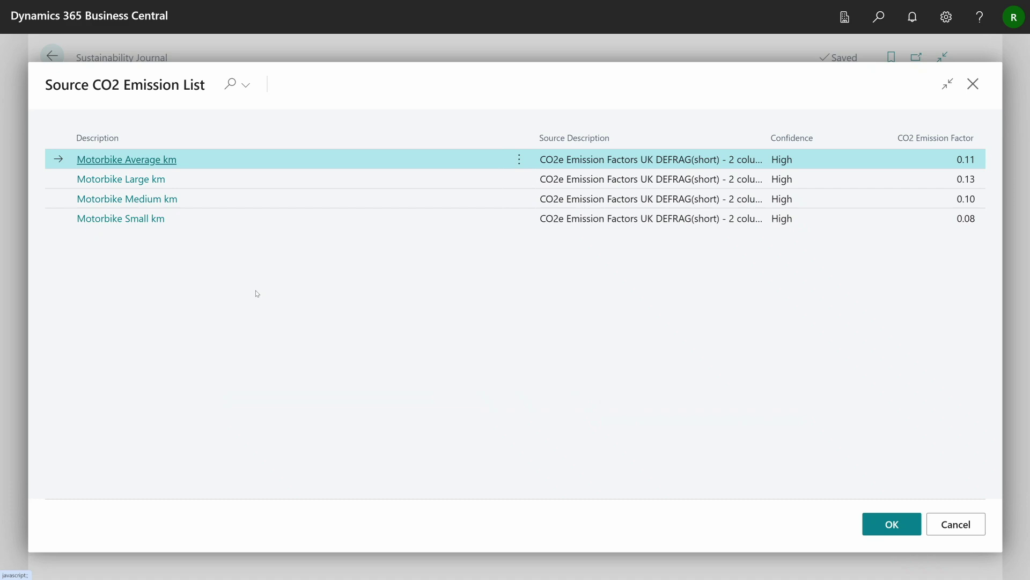
left_click(237, 204)
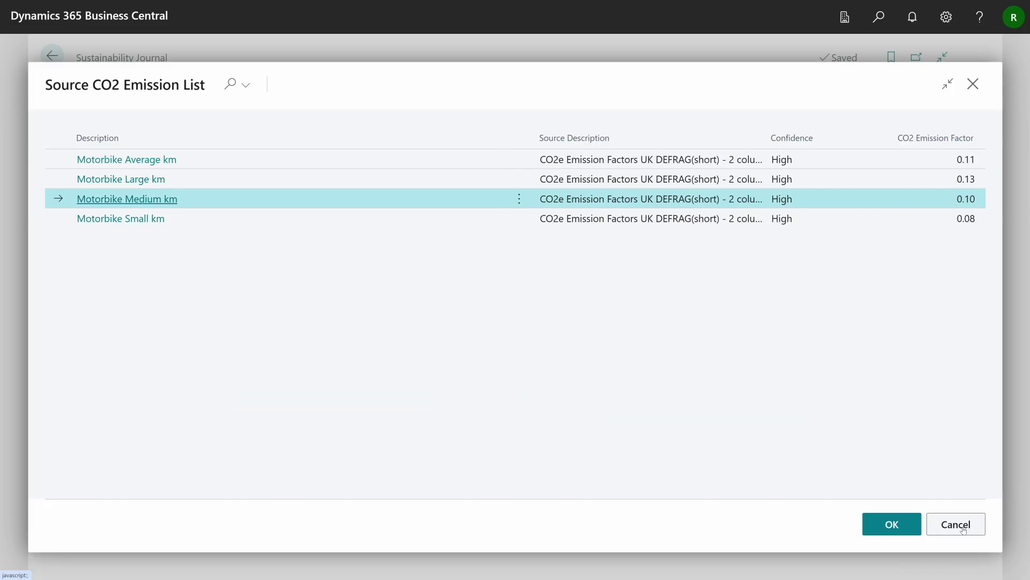
left_click(715, 466)
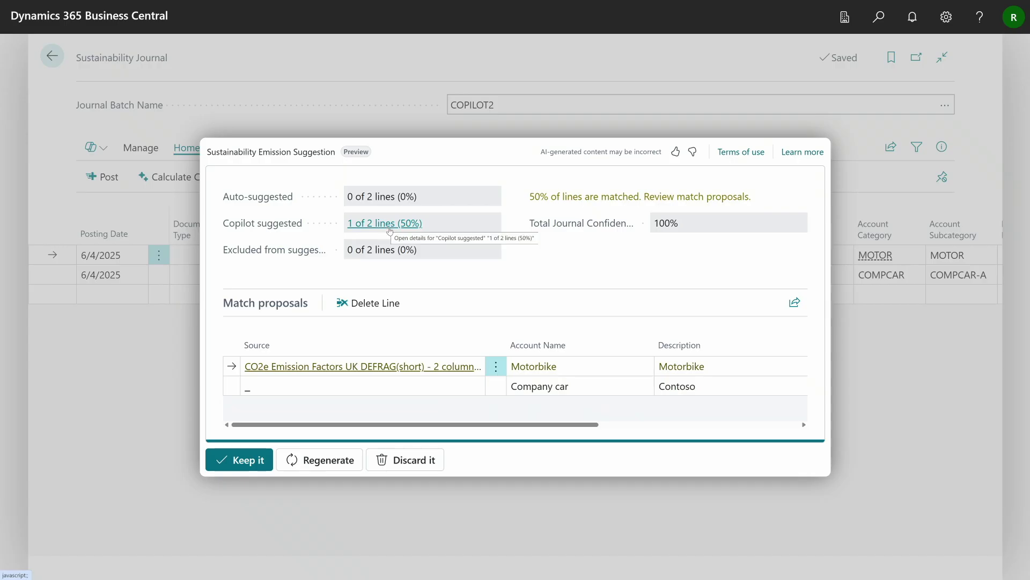
- Change the description of the motorbike line proposed by Copilot to "Large Motorbike"
left_click(381, 226)
left_click(403, 186)
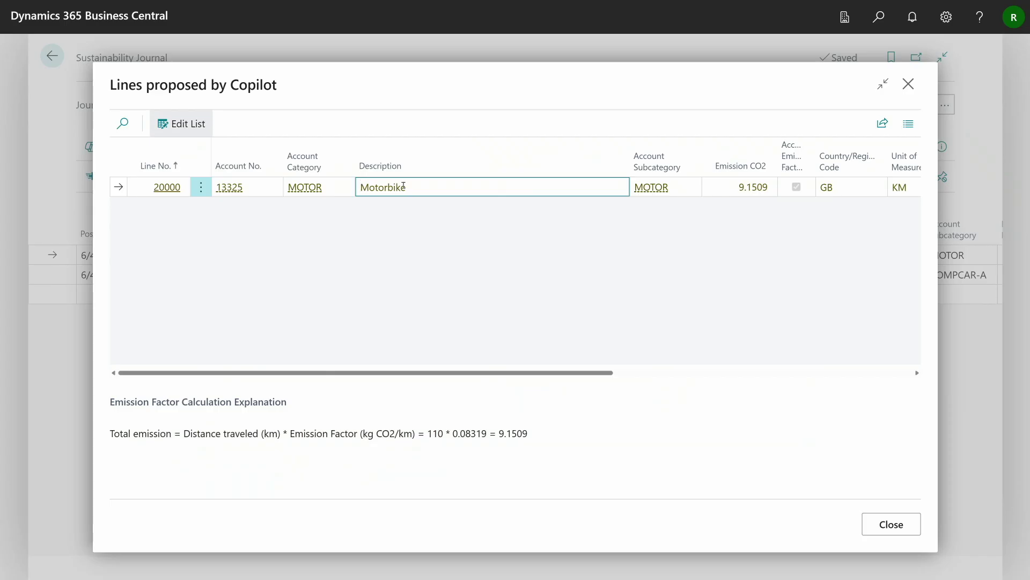
type("Large")
left_click(477, 253)
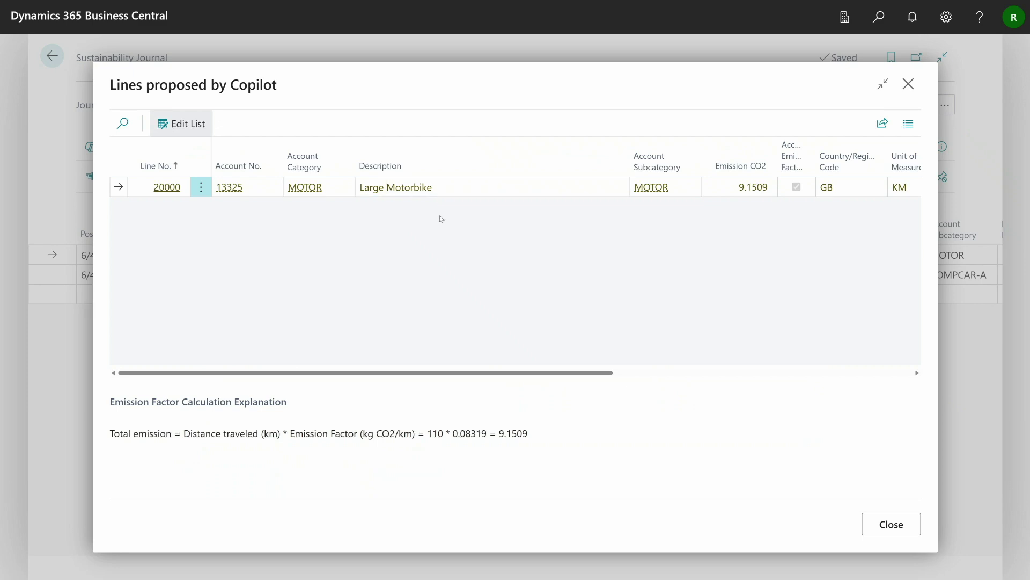
left_click(884, 528)
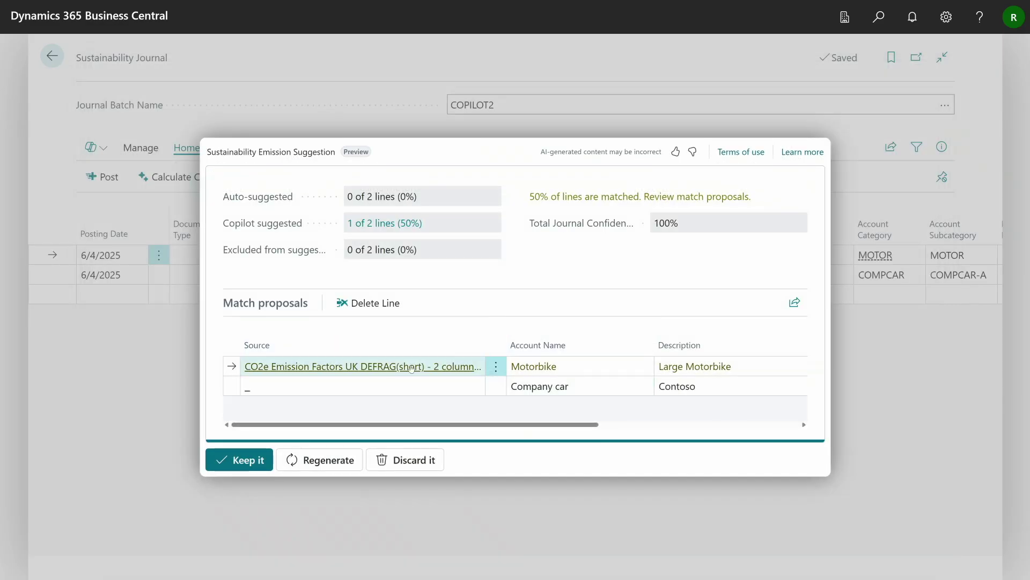
- Regenerate the emission suggestions and inspect the emission source matched to the Large Motorbike line
left_click(326, 460)
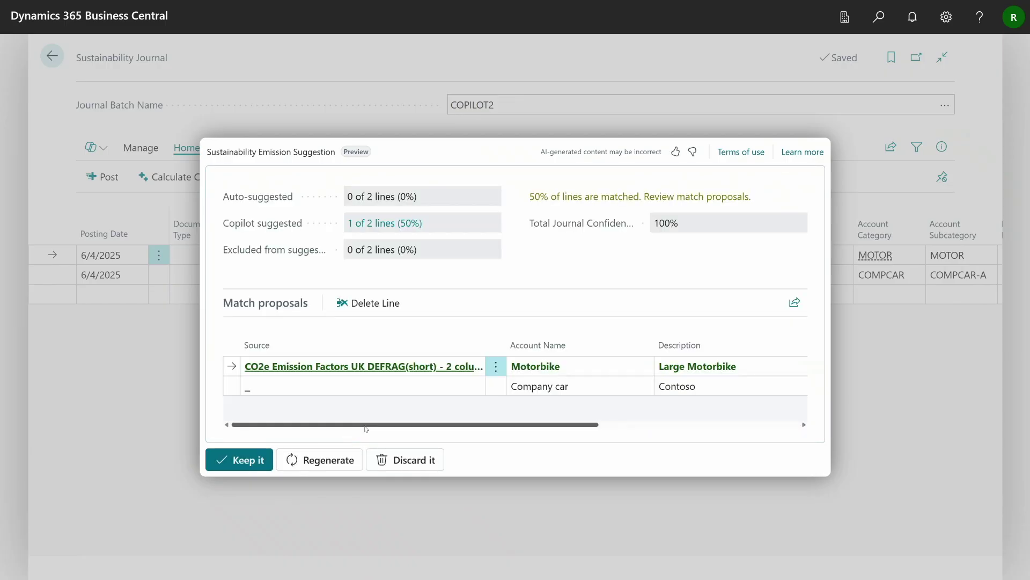
left_click_drag(366, 425, 566, 422)
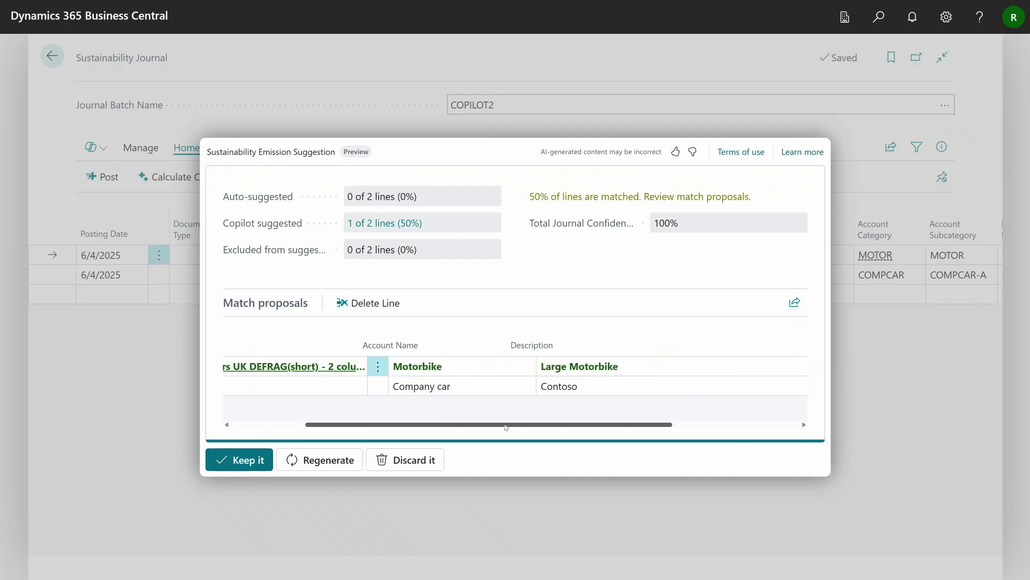
scroll(346, 370, "left", 5)
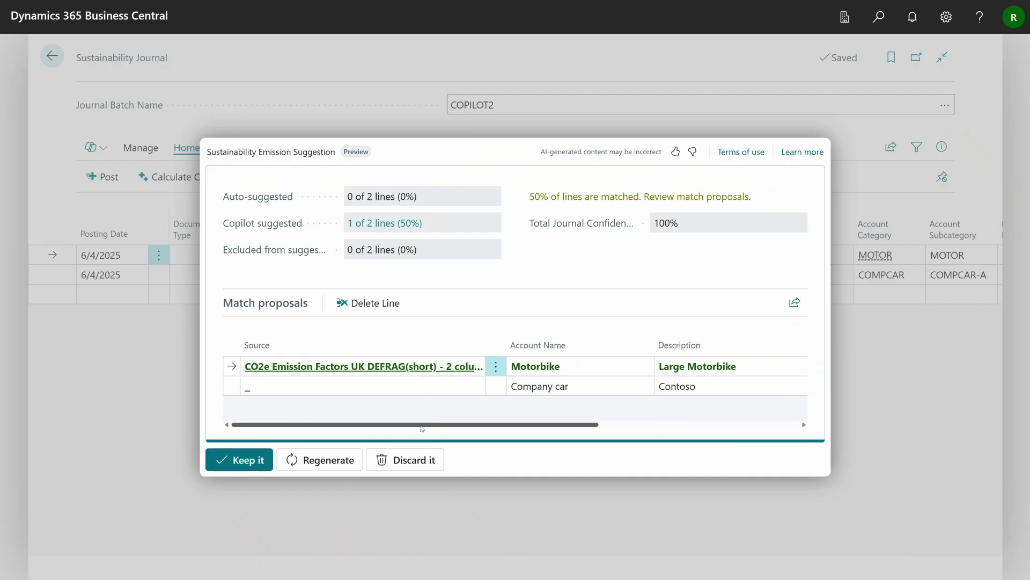
left_click(341, 367)
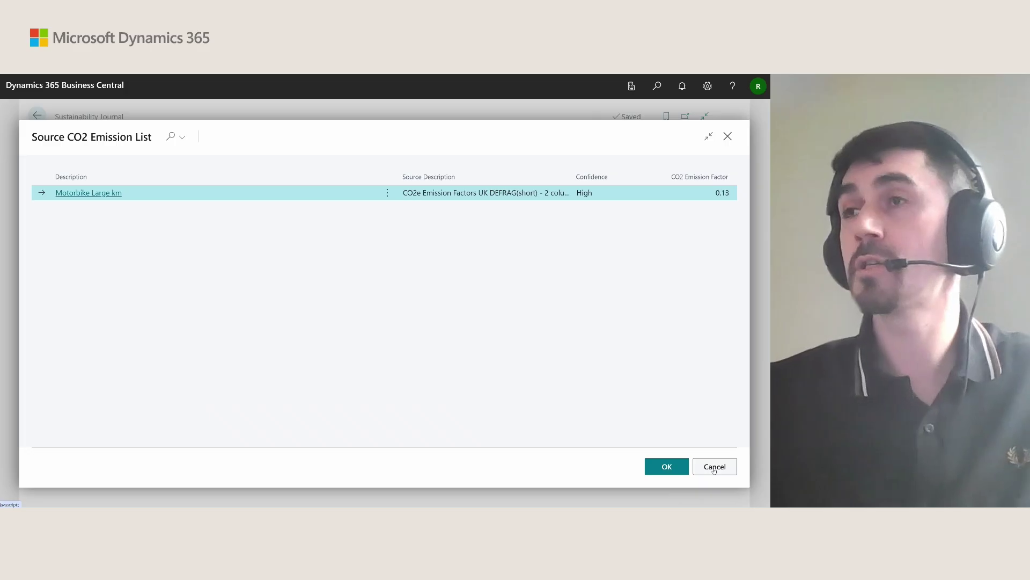
left_click(956, 529)
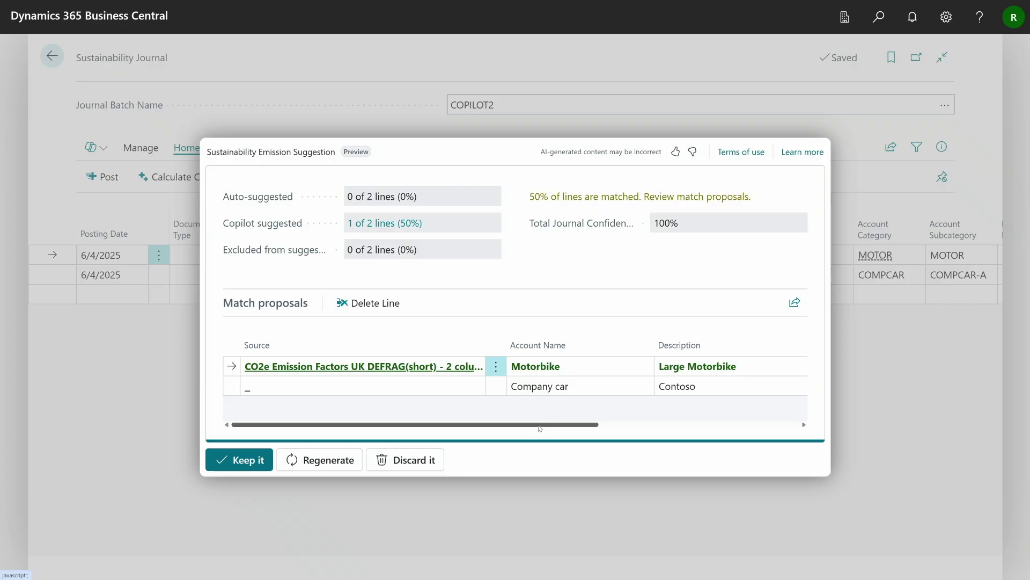
- Check the Large Motorbike proposal's CO2 emission and read the warning on the Contoso company car line
scroll(506, 388, "right", 3)
left_click_drag(677, 419, 751, 420)
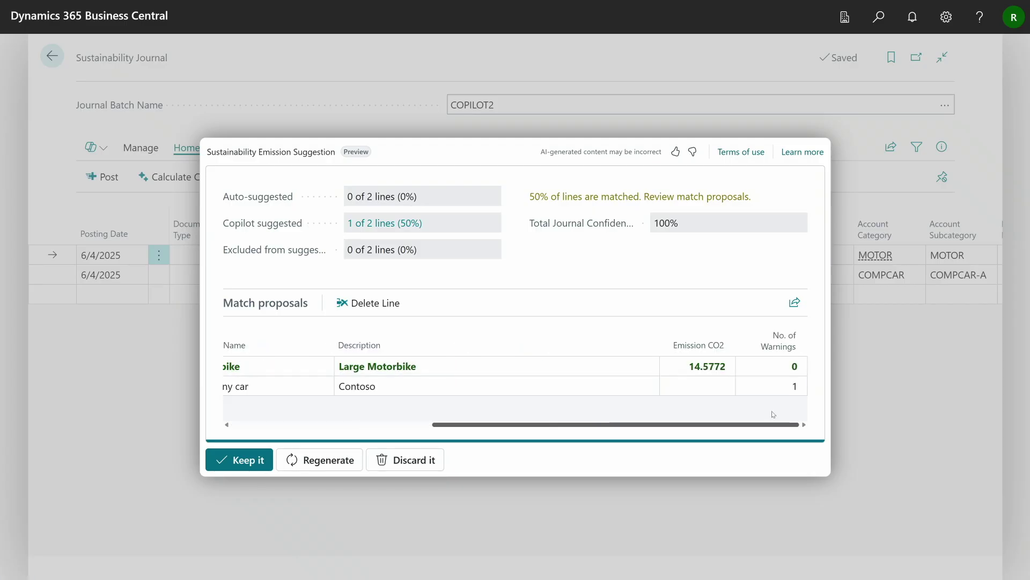
left_click(794, 386)
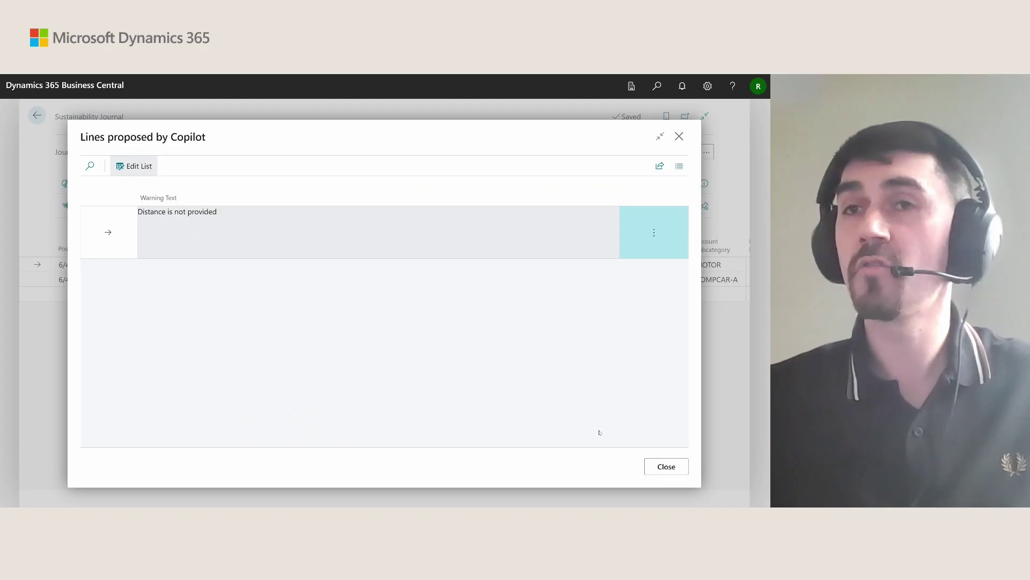
left_click(666, 466)
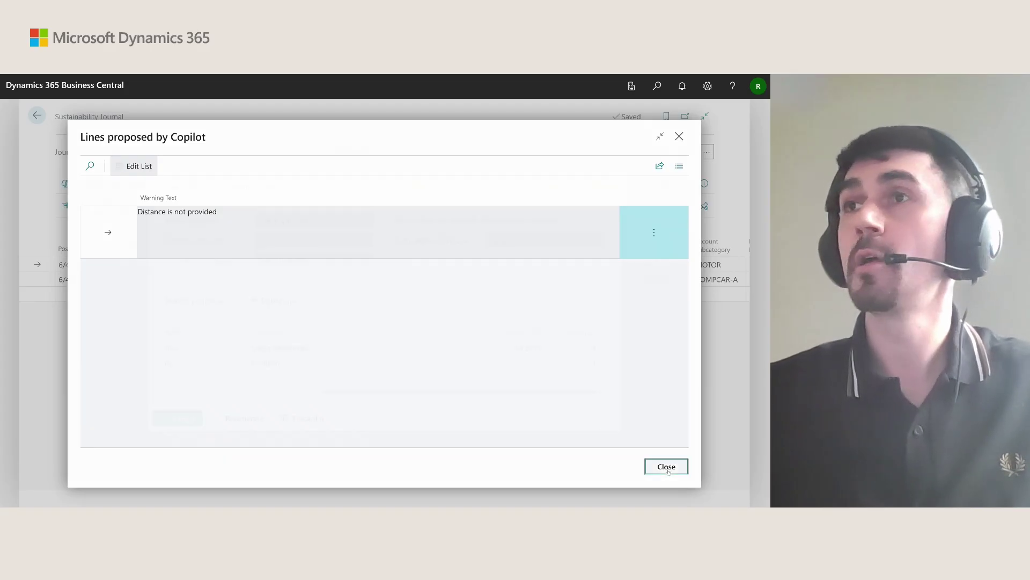
left_click_drag(397, 390, 212, 392)
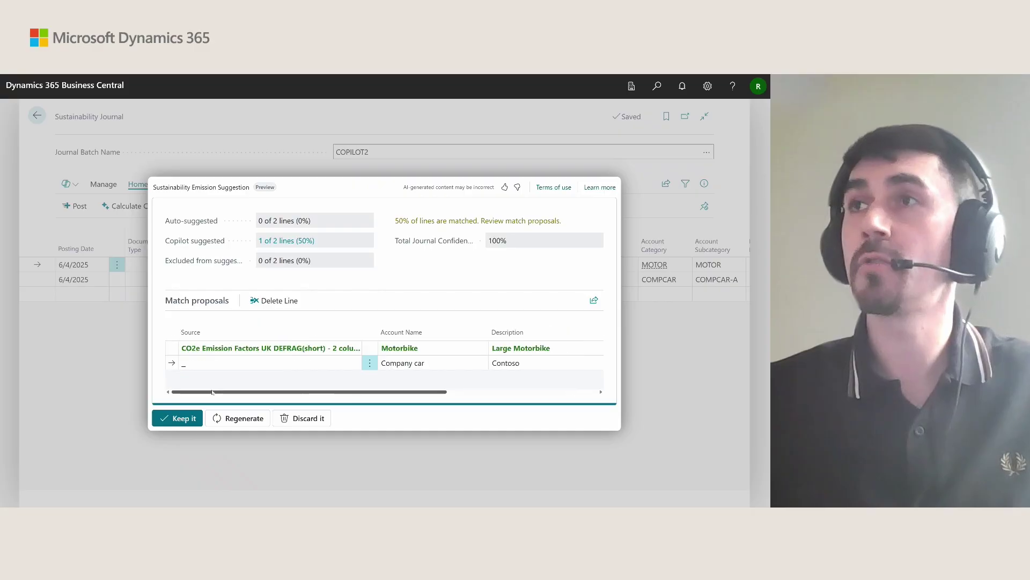